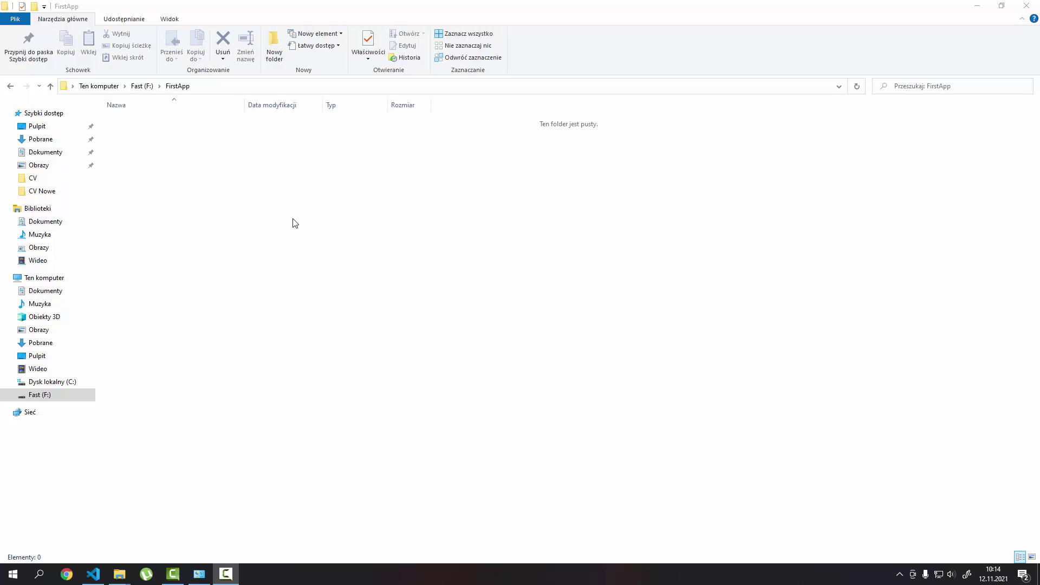
- Select the address bar of the FirstApp folder on drive F to launch a console there
left_click(223, 88)
type("cmd")
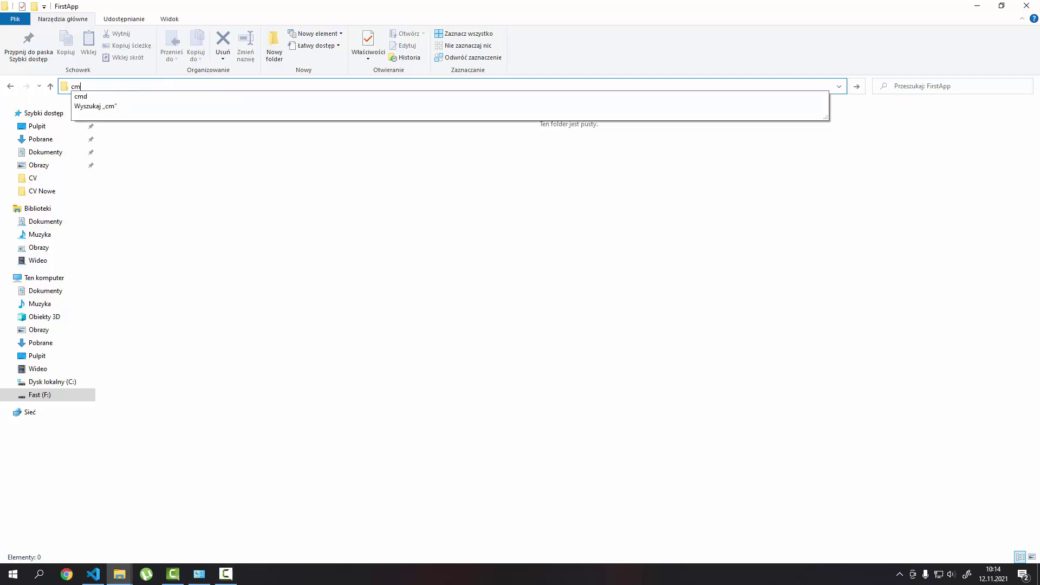
- Run npx create-react-app firstapp to begin generating the React project in F:\FirstApp
key("Return")
type("npx c")
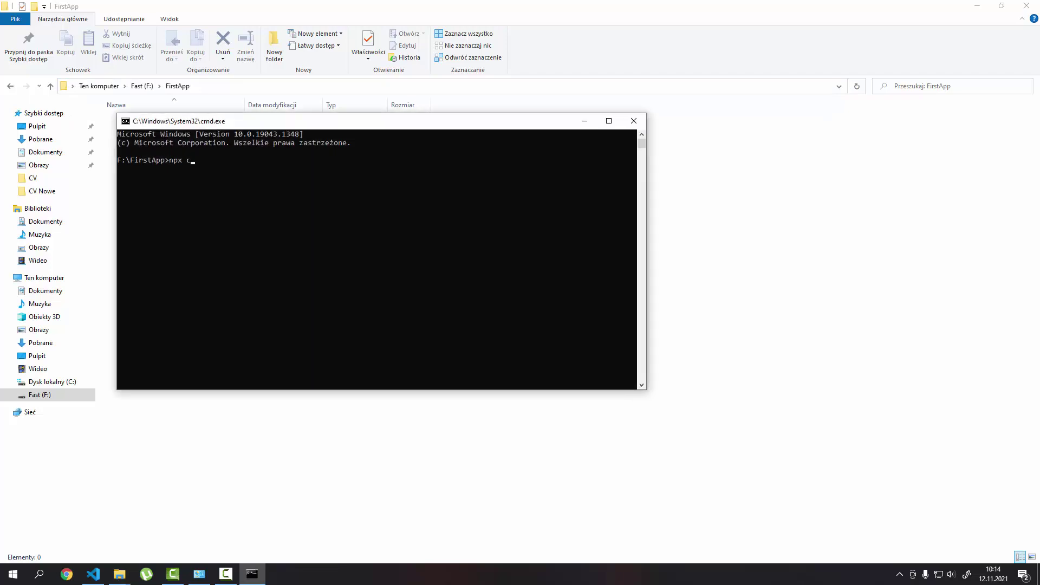
type("reate-react-a")
type("pp ")
type("fir")
type("stapp")
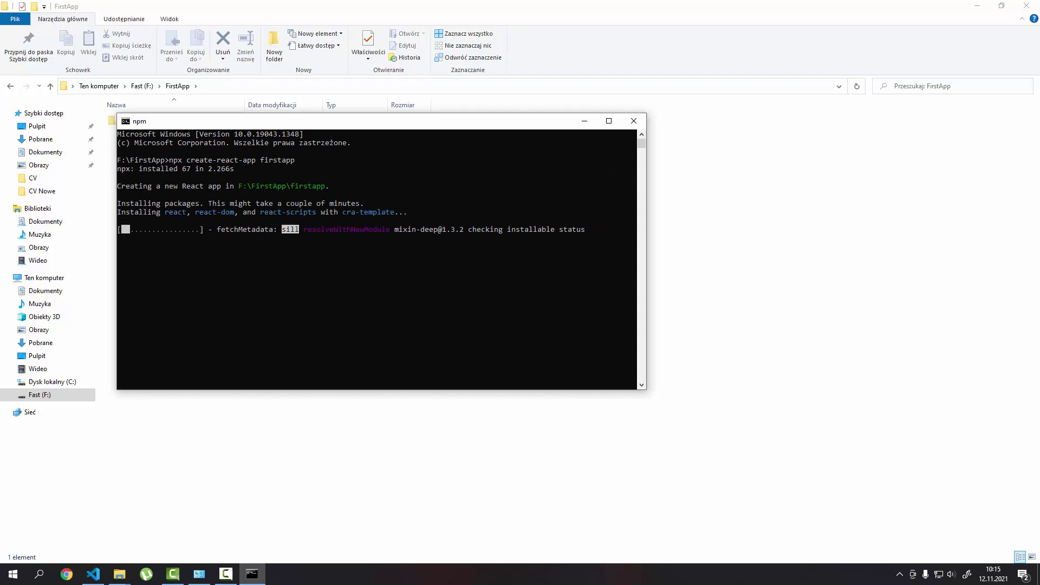
- Move the console window aside while create-react-app finishes with its Success message
left_click_drag(373, 123, 415, 124)
type("cs")
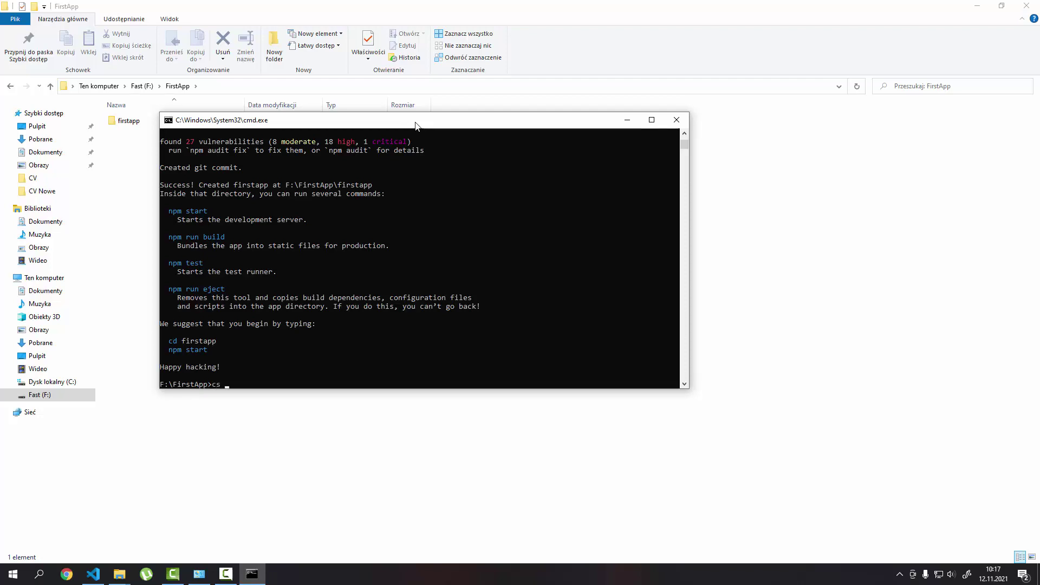
type("s firs")
type("t")
- Correct the typo and run cd firstapp to enter F:\FirstApp\firstapp
key("BackSpace")
key("BackSpace")
key("BackSpace")
key("BackSpace")
key("BackSpace")
type("d ")
type("firstapp")
key("Return")
type("npm s")
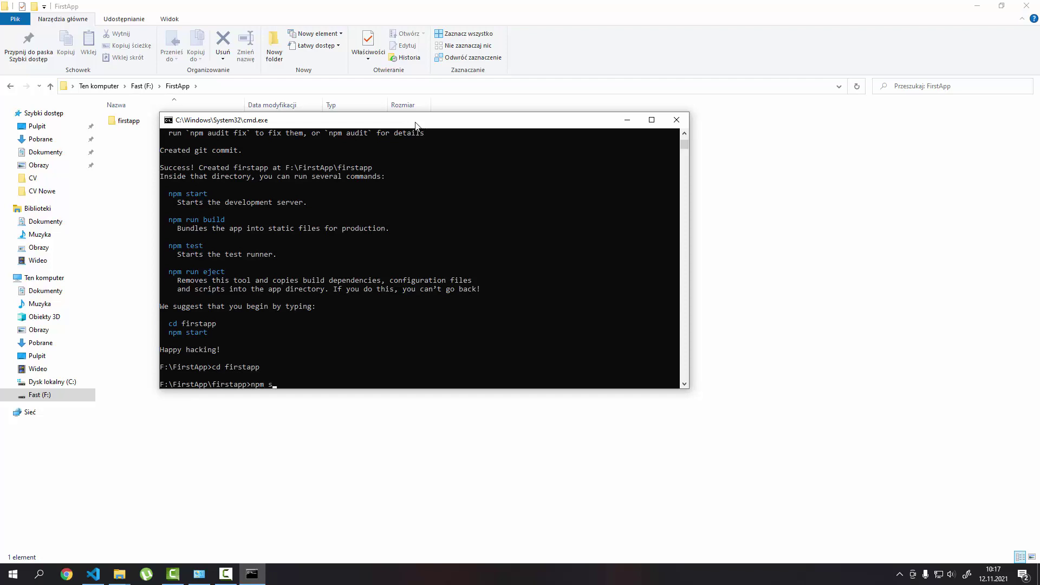
type("tart")
- Run npm start to launch react-scripts start and serve the app at localhost:3000
key("Return")
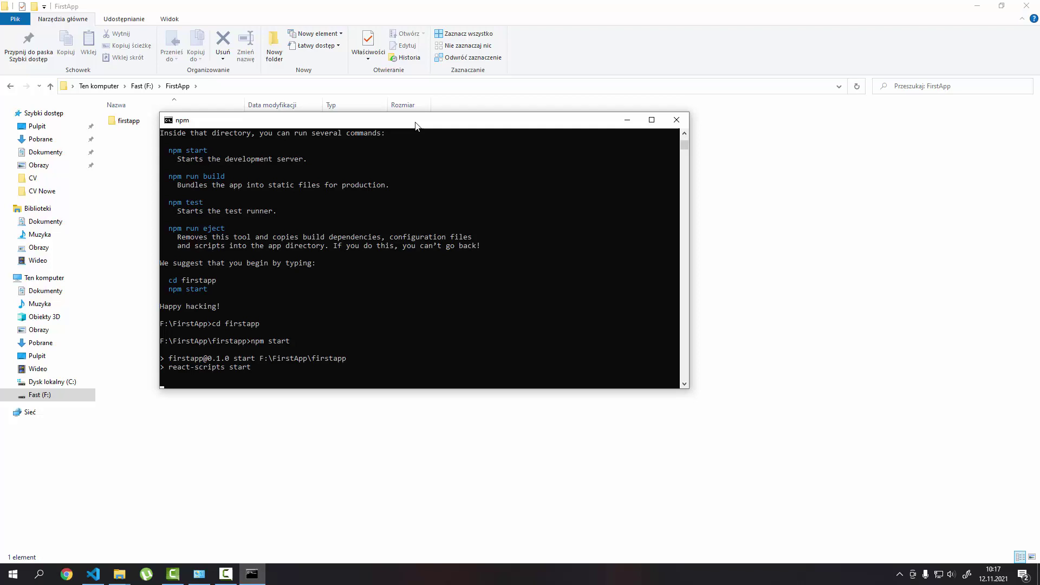